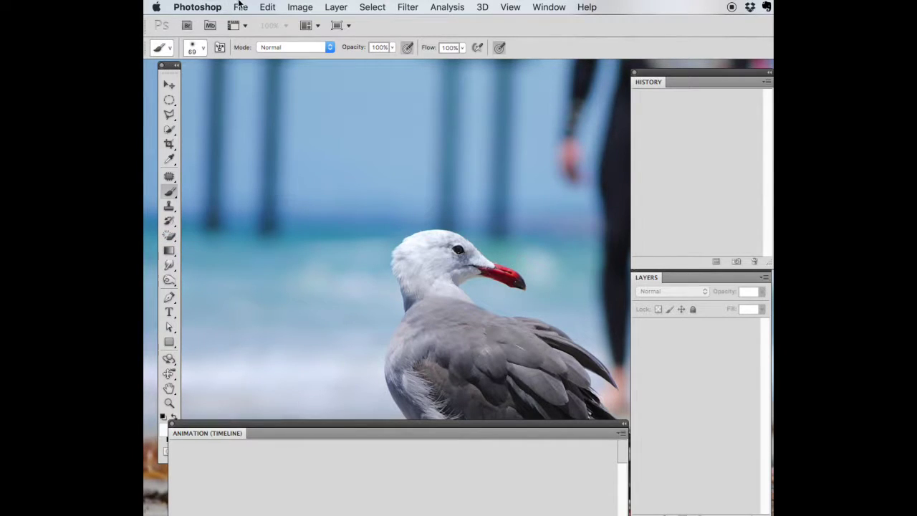
Open the van gogh.jpg portrait from the Desktop
click(240, 6)
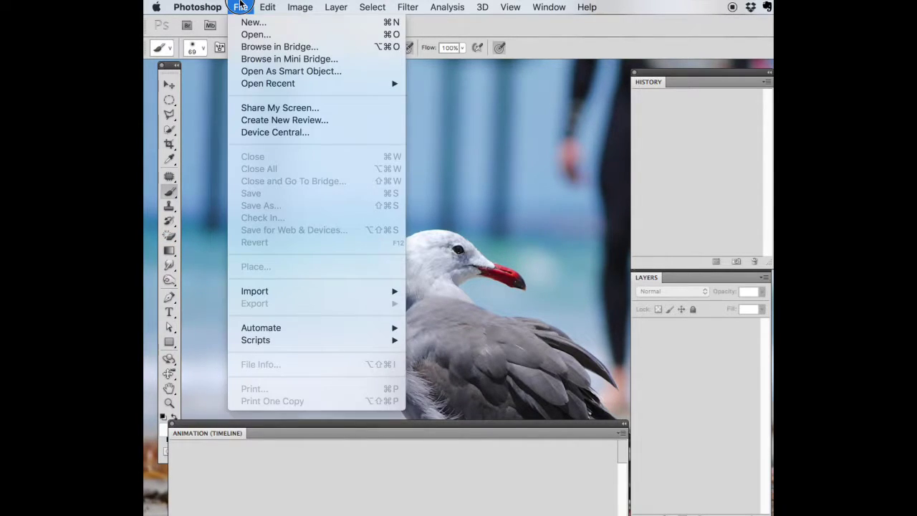
click(253, 34)
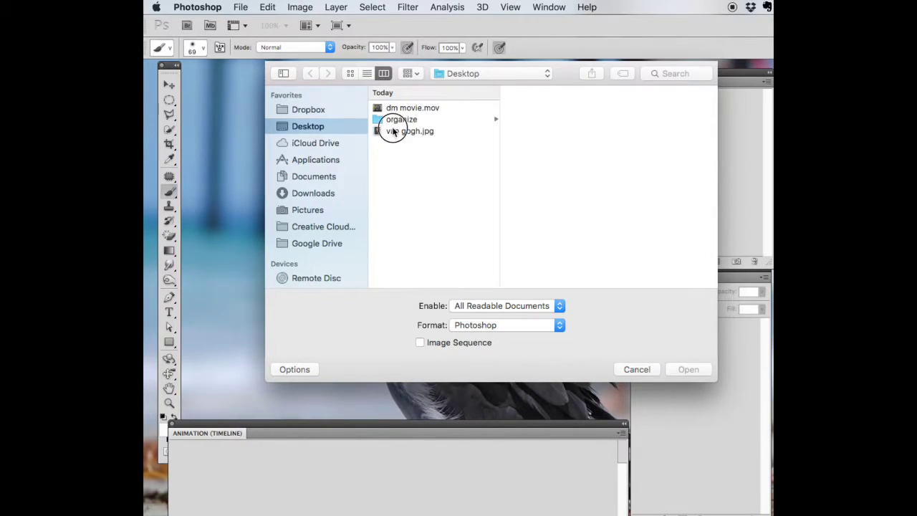
click(414, 137)
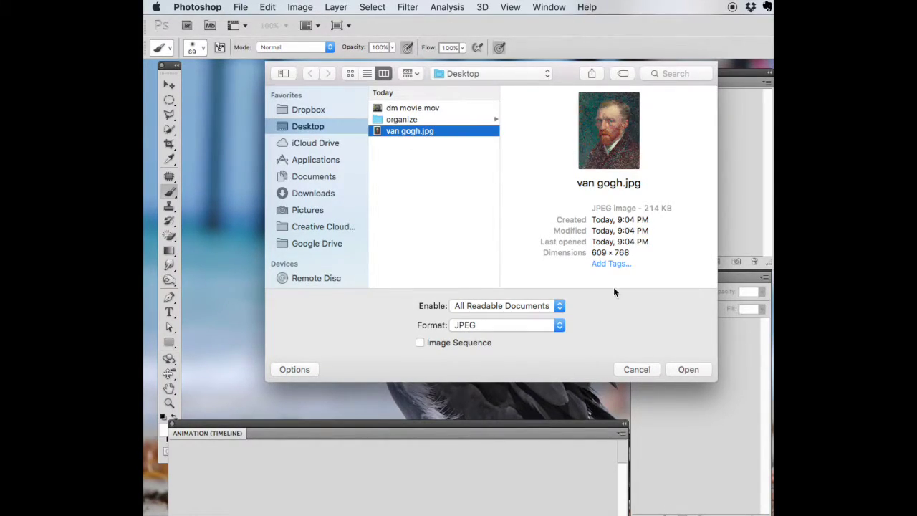
click(686, 370)
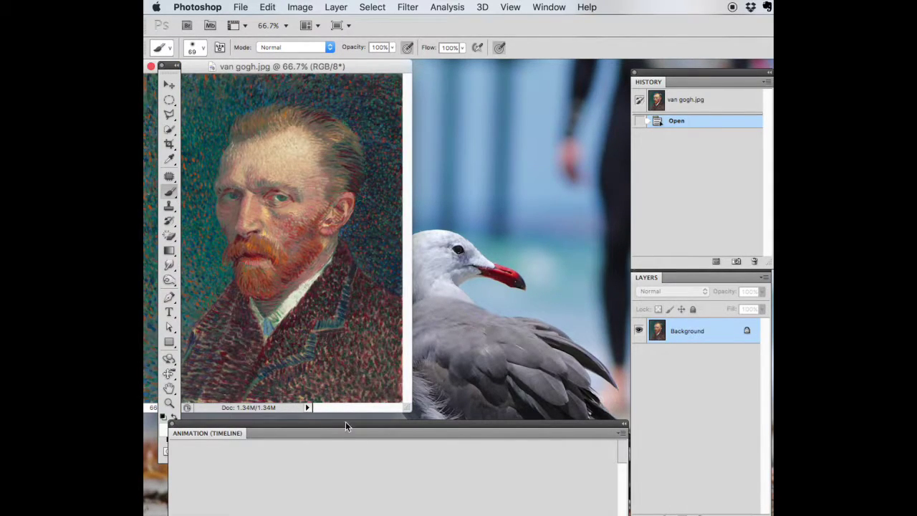
Toggle the Animation panel to frames and back to timeline, then duplicate the background as Layer 1
drag(337, 421, 348, 389)
click(606, 498)
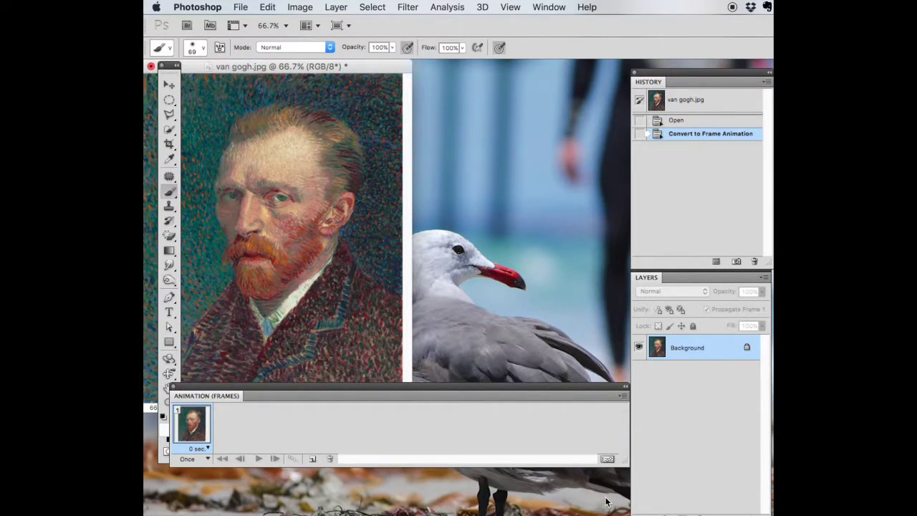
click(606, 458)
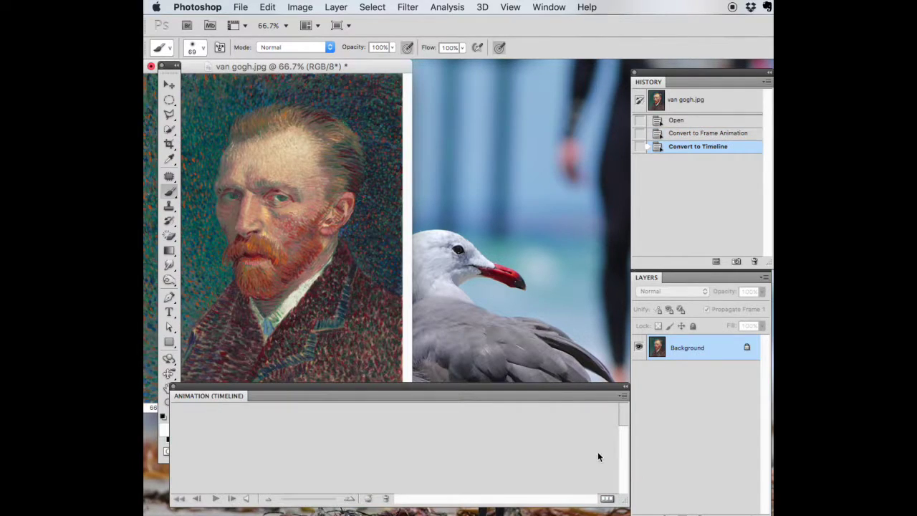
drag(533, 387, 532, 392)
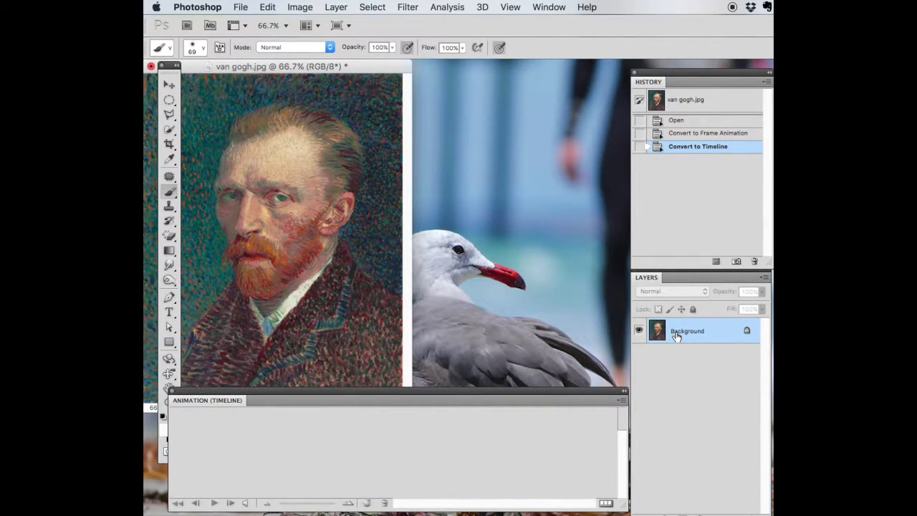
key(super+j)
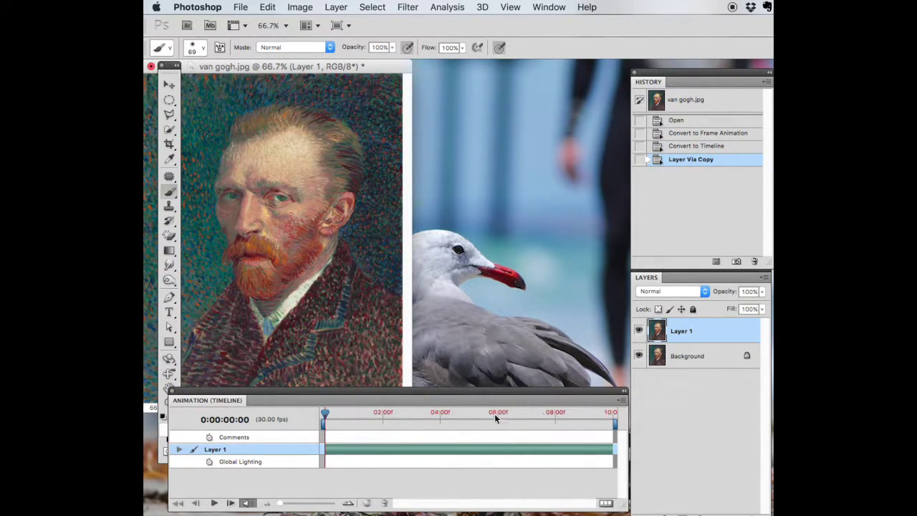
mouse_move(339, 414)
mouse_down()
mouse_move(444, 414)
mouse_move(322, 419)
mouse_up()
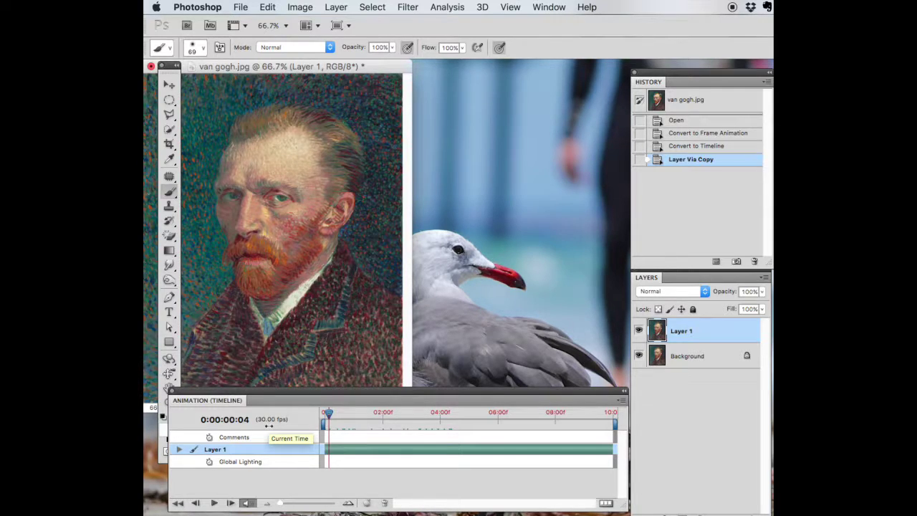
Bring up the Render Video dialog from File > Export
click(240, 7)
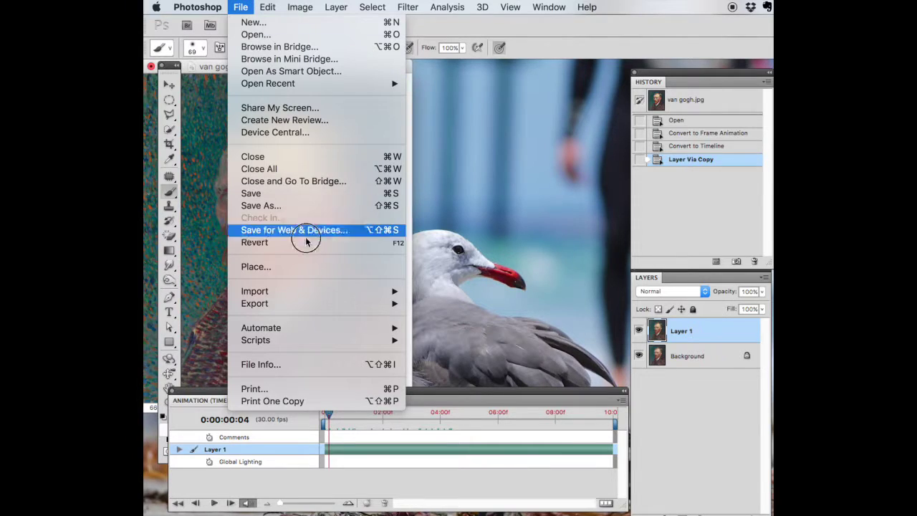
mouse_move(317, 301)
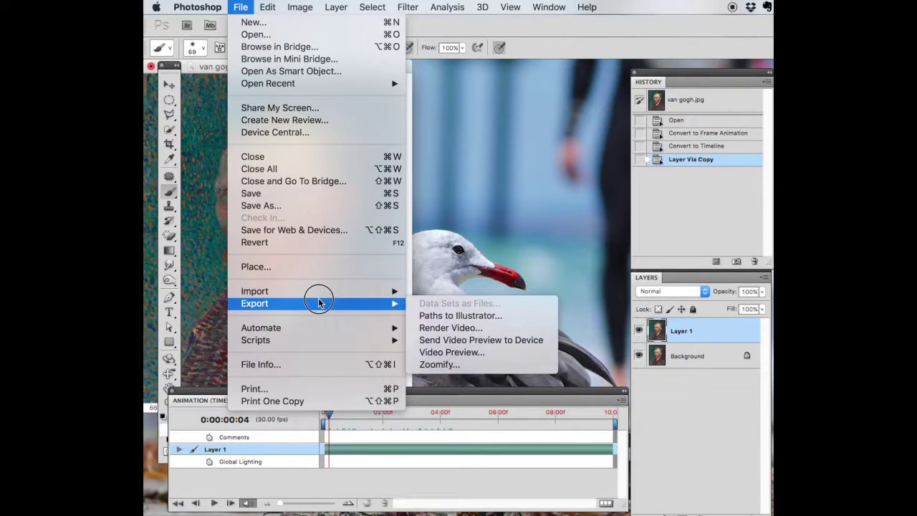
click(444, 327)
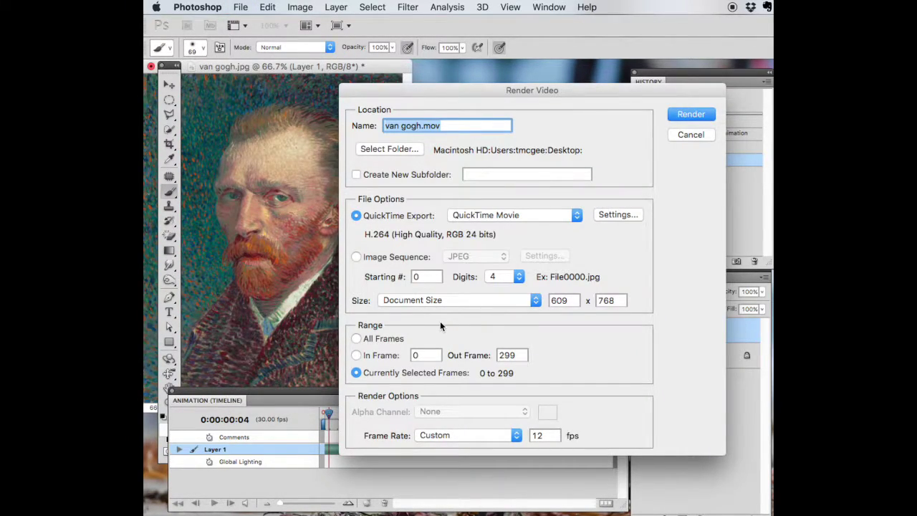
Render van gogh.mov as a QuickTime Movie at Document Size and custom 12 fps
click(501, 215)
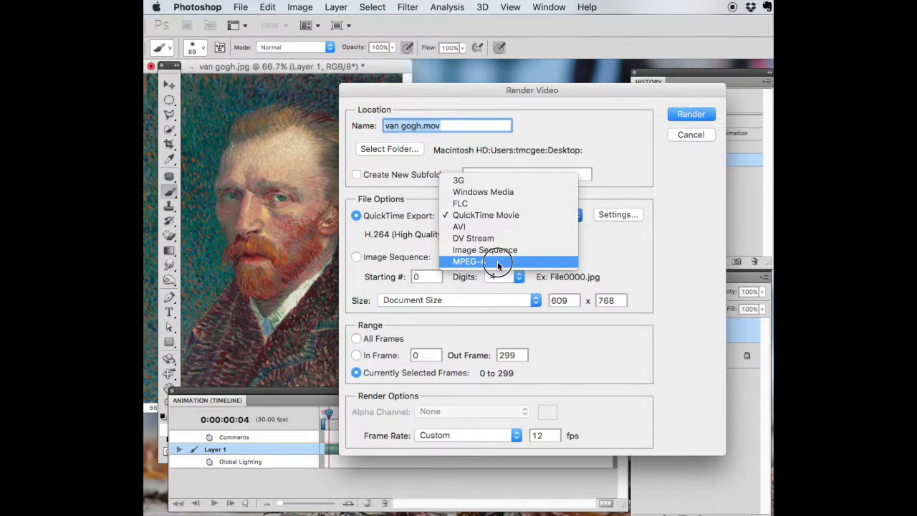
click(506, 213)
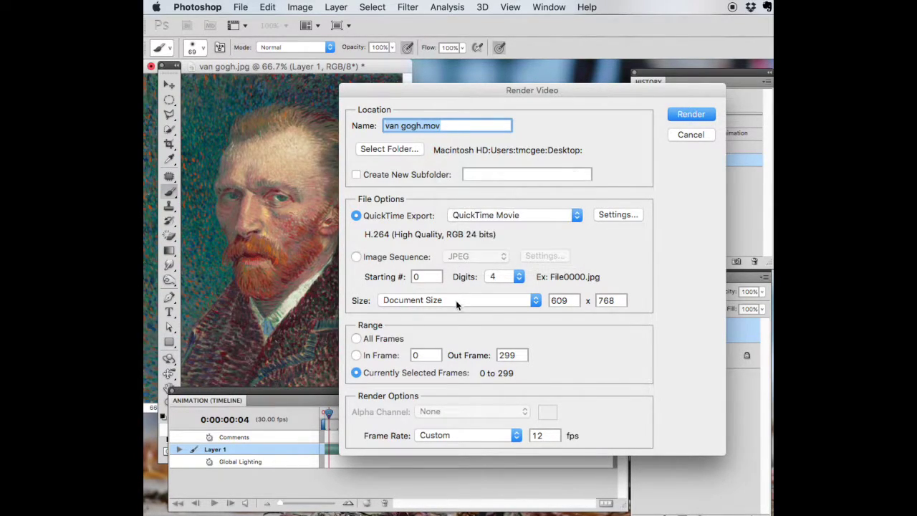
click(456, 300)
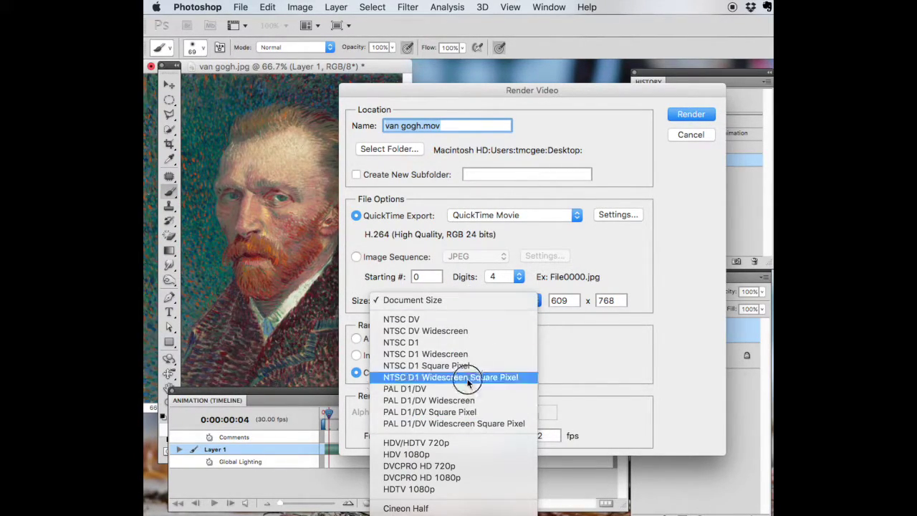
click(471, 301)
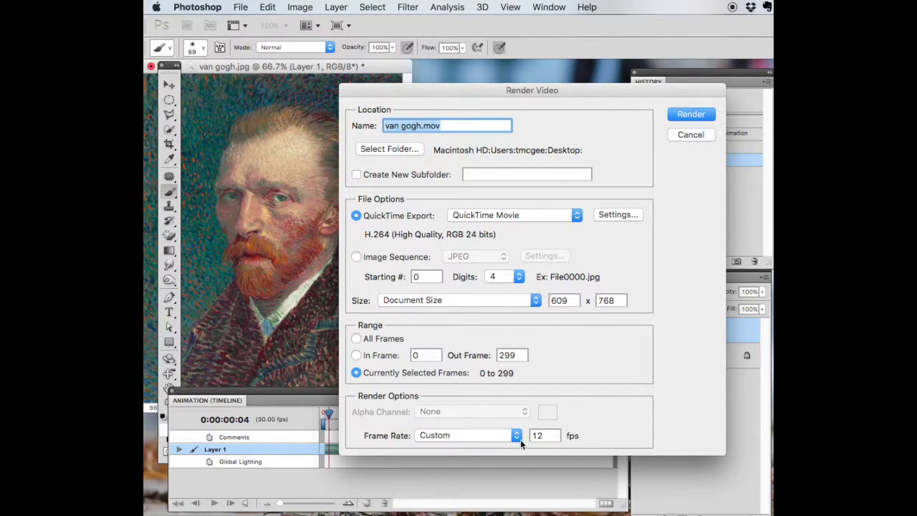
click(467, 436)
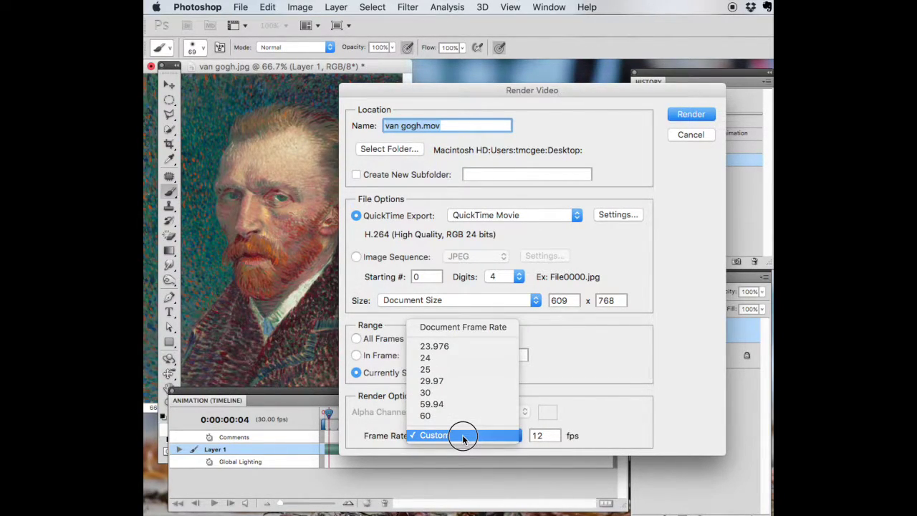
click(462, 438)
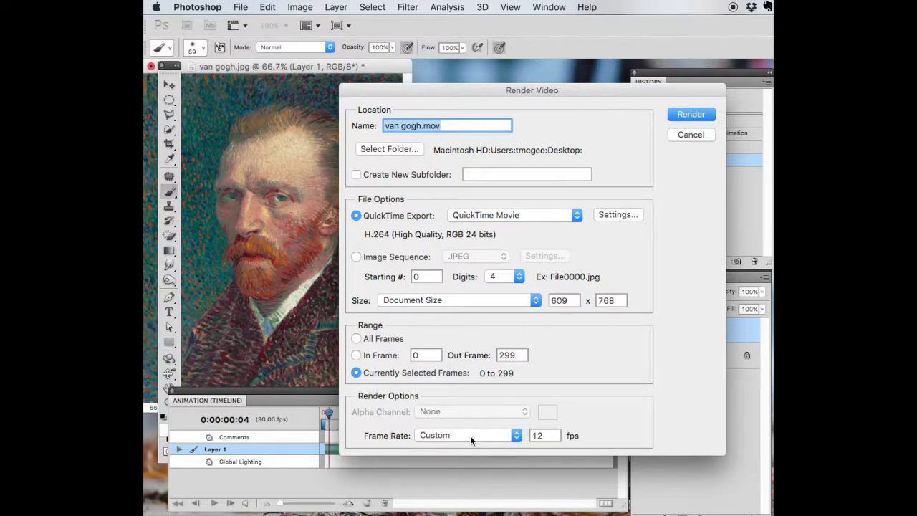
click(686, 116)
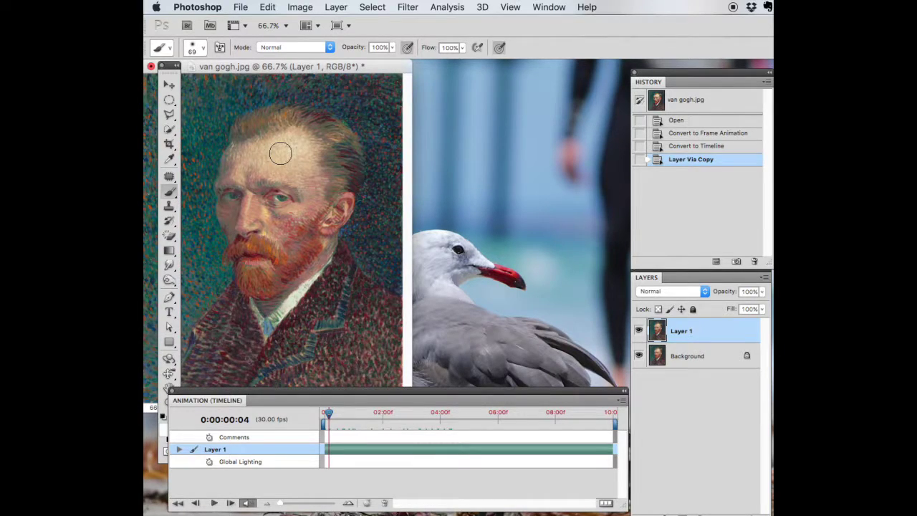
Open the rendered van gogh.mov from the Desktop as a new document
click(242, 7)
click(249, 33)
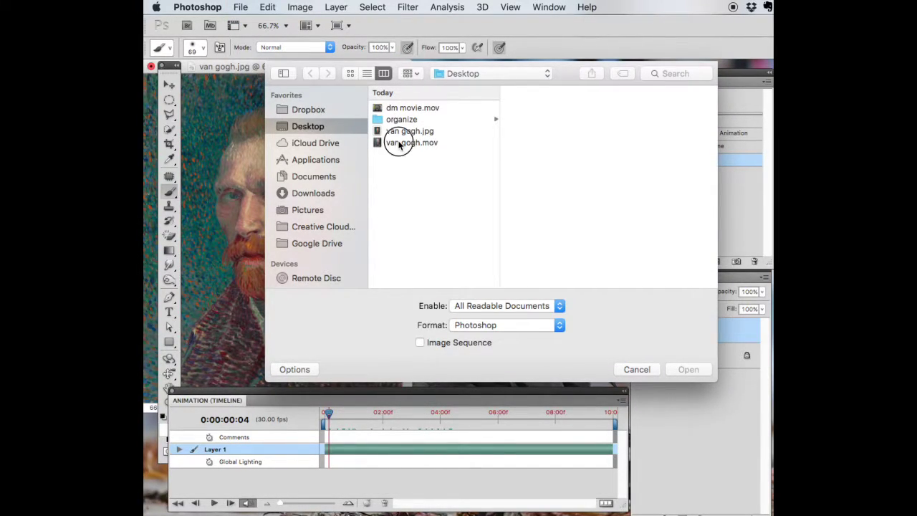
click(404, 142)
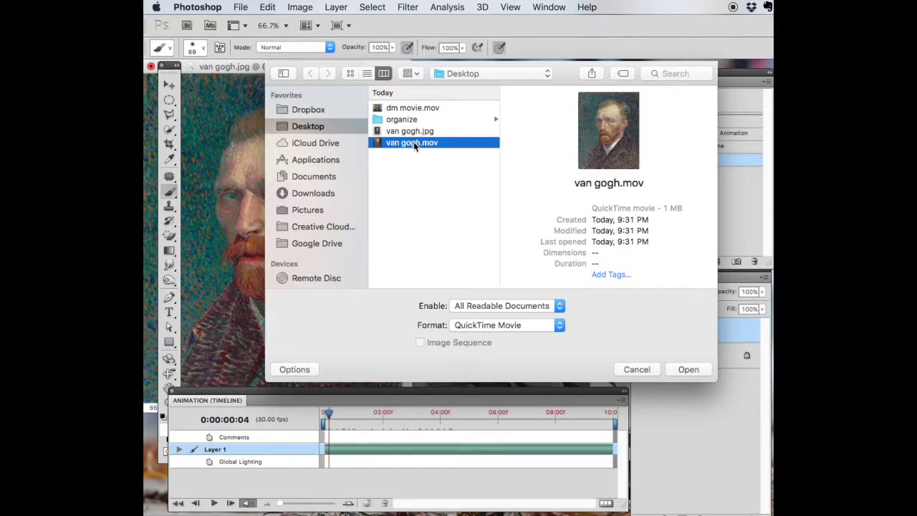
click(688, 369)
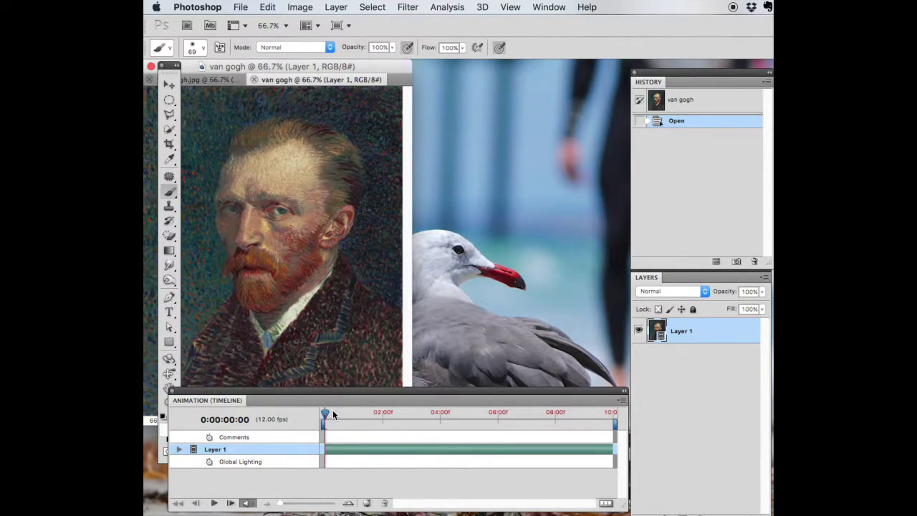
Add a new blank video layer, Layer 2, via Layer > Video Layers
click(334, 7)
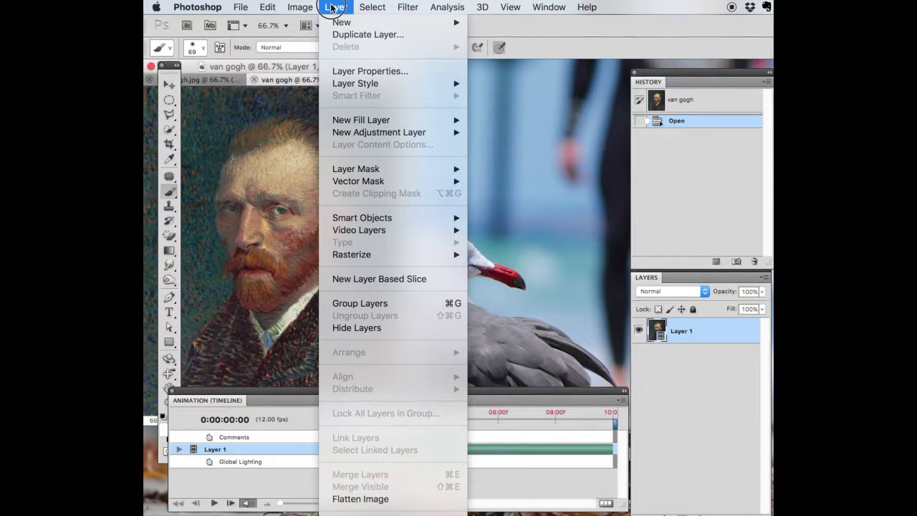
mouse_move(405, 231)
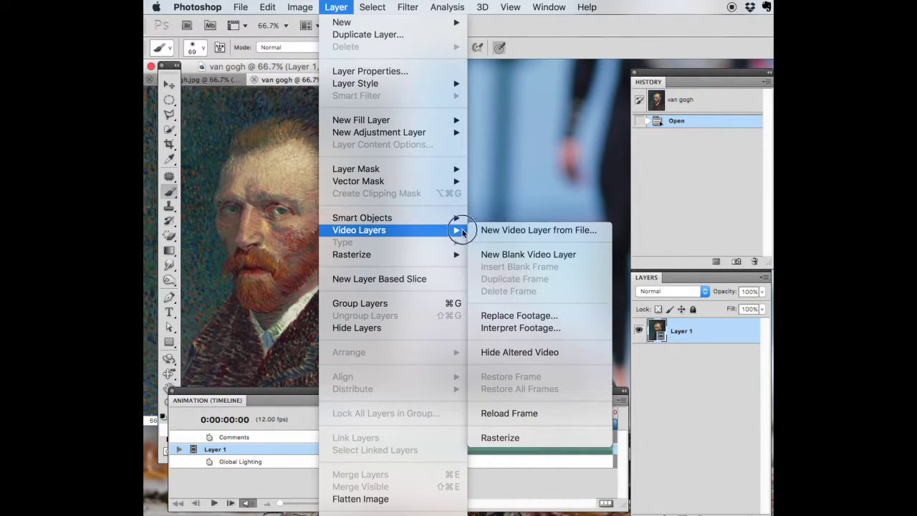
click(515, 256)
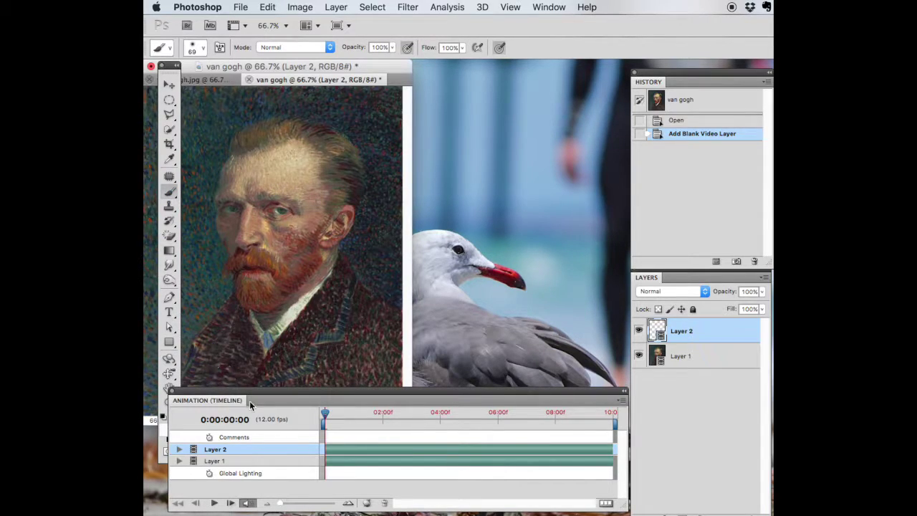
drag(250, 395, 311, 412)
Set the foreground colour to teal
click(175, 416)
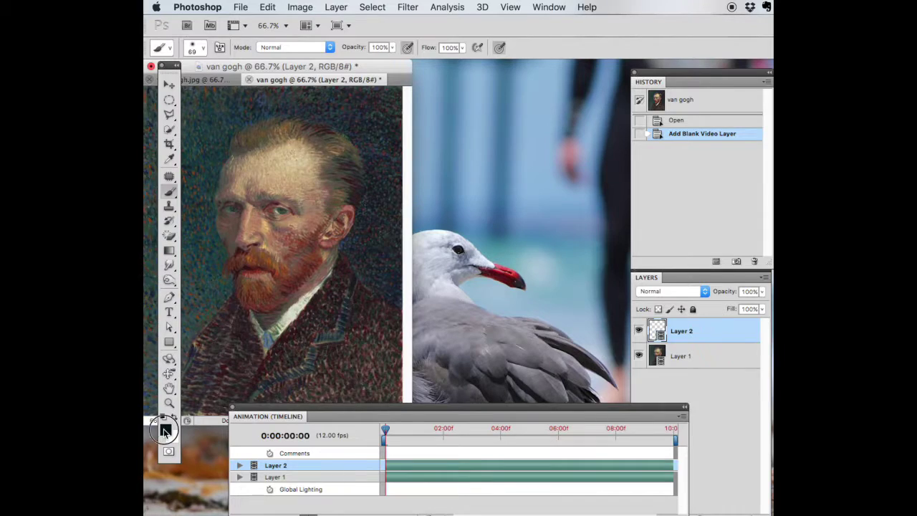
click(165, 429)
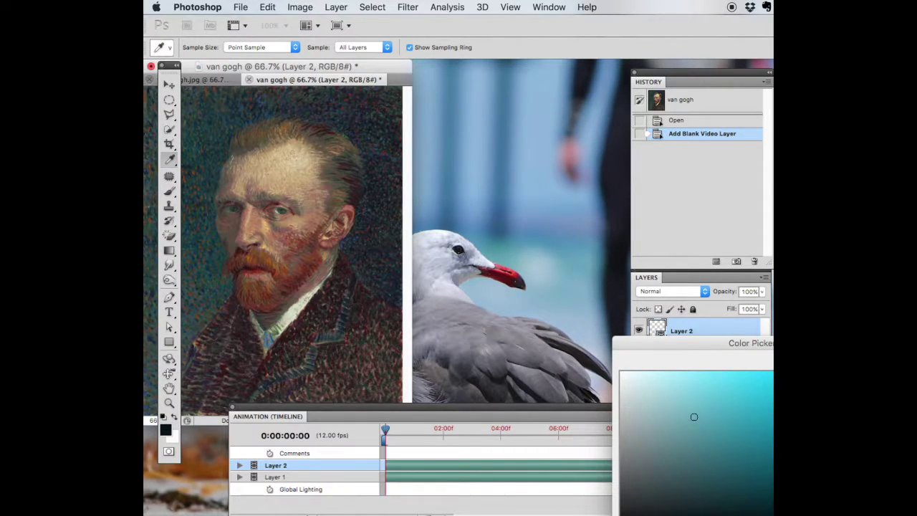
key(Return)
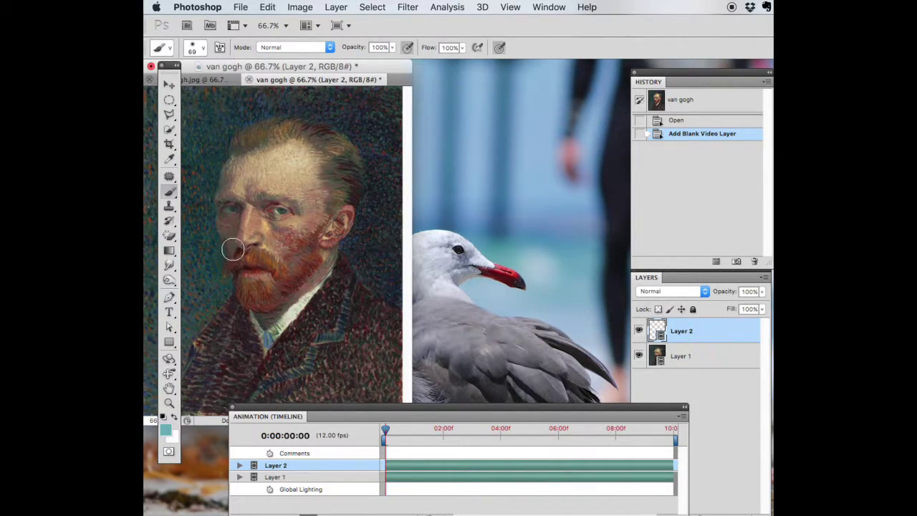
Paint a teal squiggle over the hair with a 22 px hard round brush
click(195, 48)
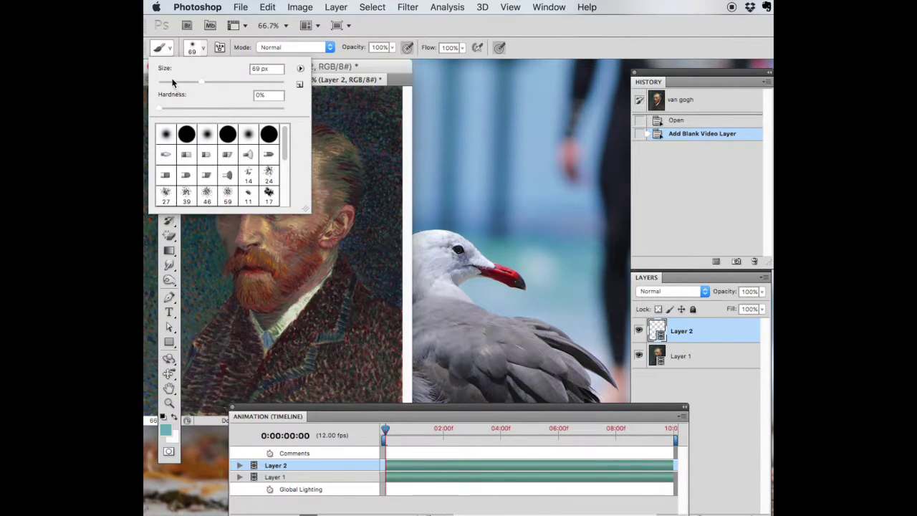
drag(175, 81, 170, 82)
click(186, 134)
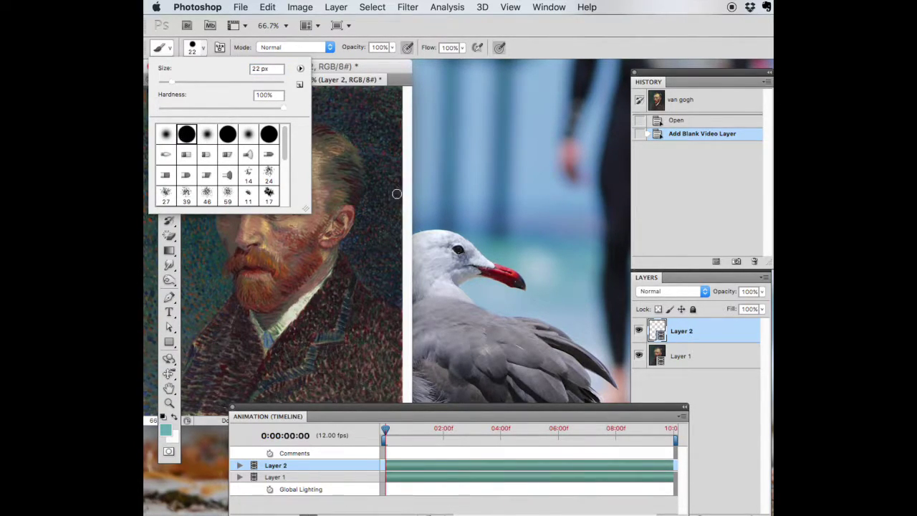
click(401, 192)
drag(401, 188, 313, 107)
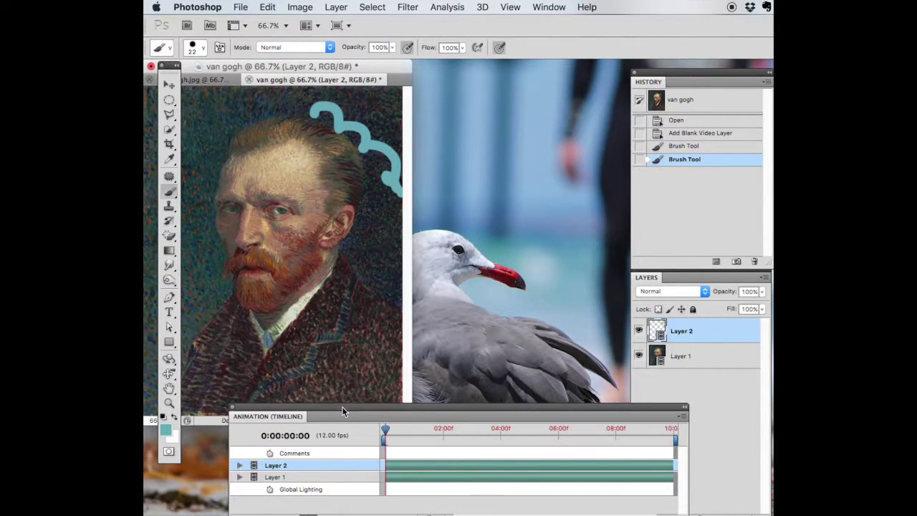
drag(342, 408, 347, 367)
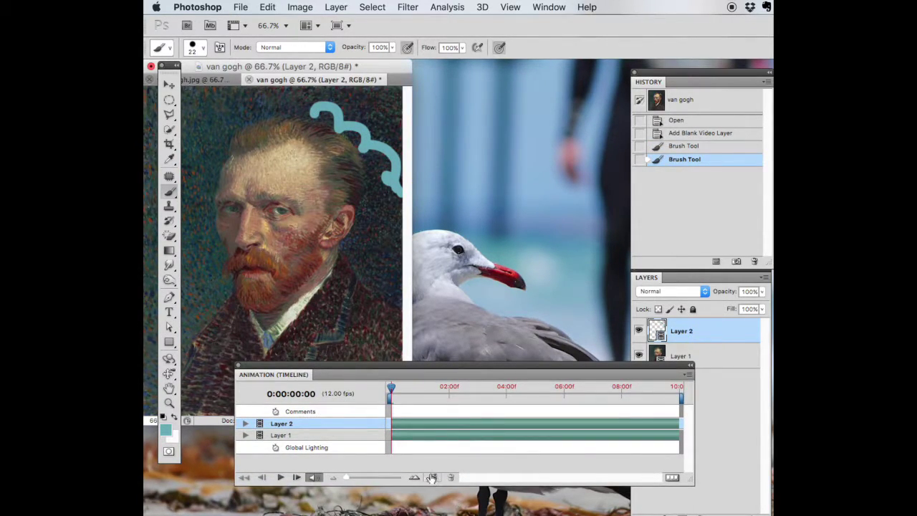
Turn on onion skins and paint the first spiral strokes on frames 0 and 1
click(432, 477)
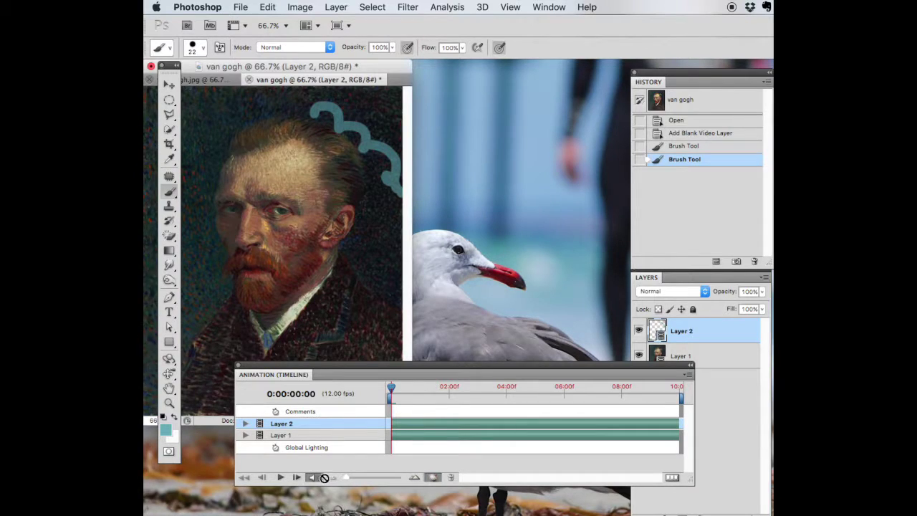
click(297, 477)
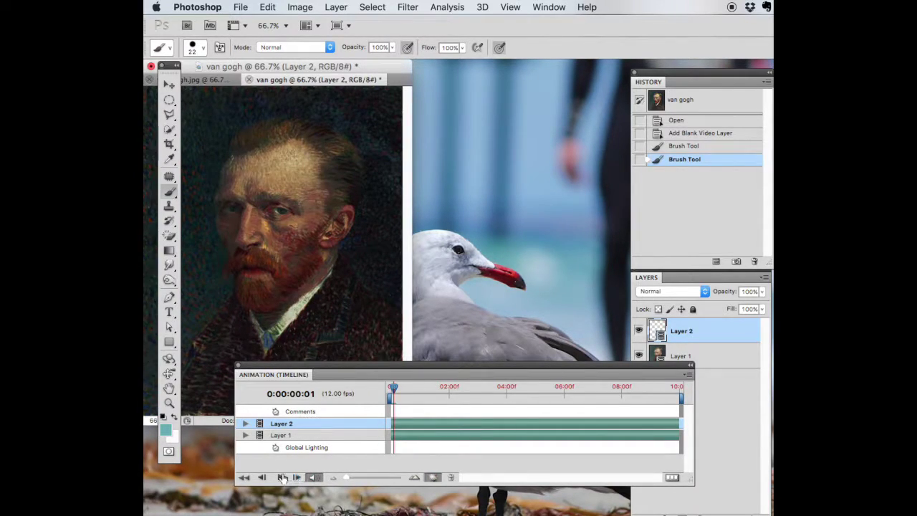
click(263, 478)
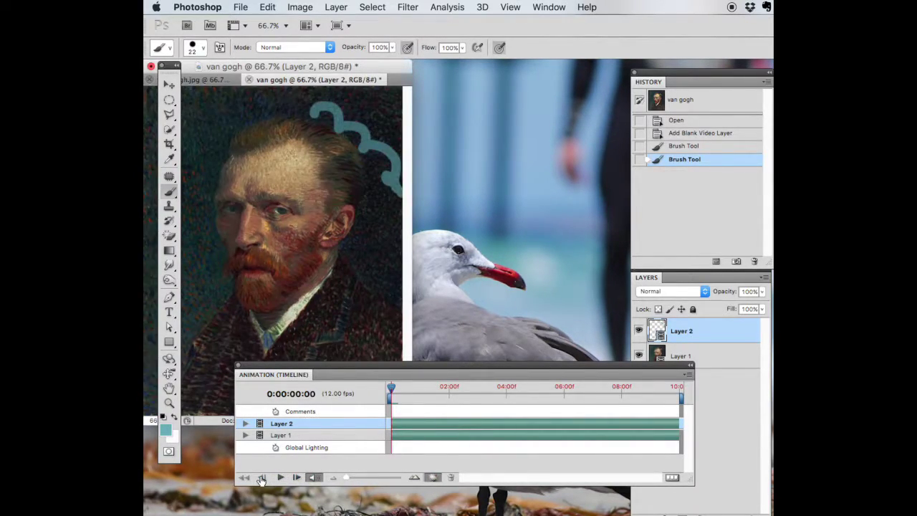
mouse_move(393, 185)
mouse_down()
mouse_move(348, 125)
mouse_move(299, 106)
mouse_move(278, 132)
mouse_up()
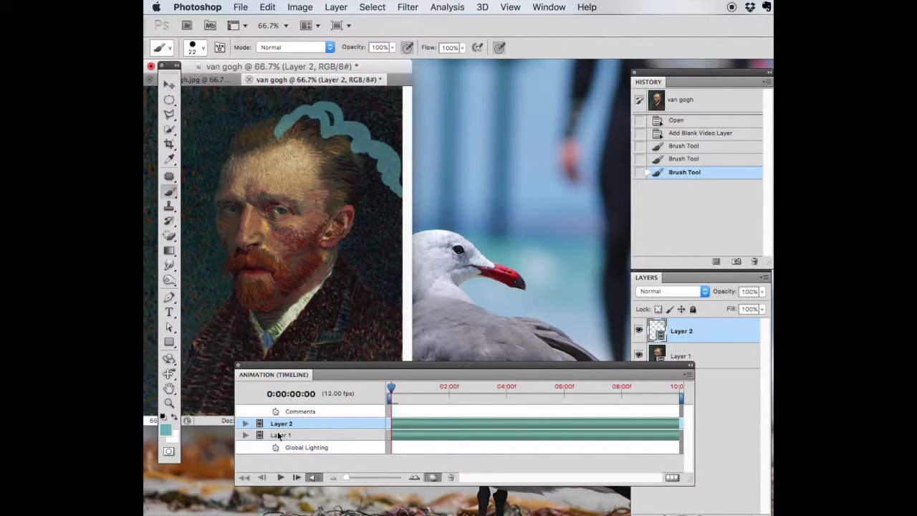
click(297, 479)
mouse_move(372, 172)
mouse_down()
mouse_move(368, 147)
mouse_move(301, 114)
mouse_move(267, 126)
mouse_up()
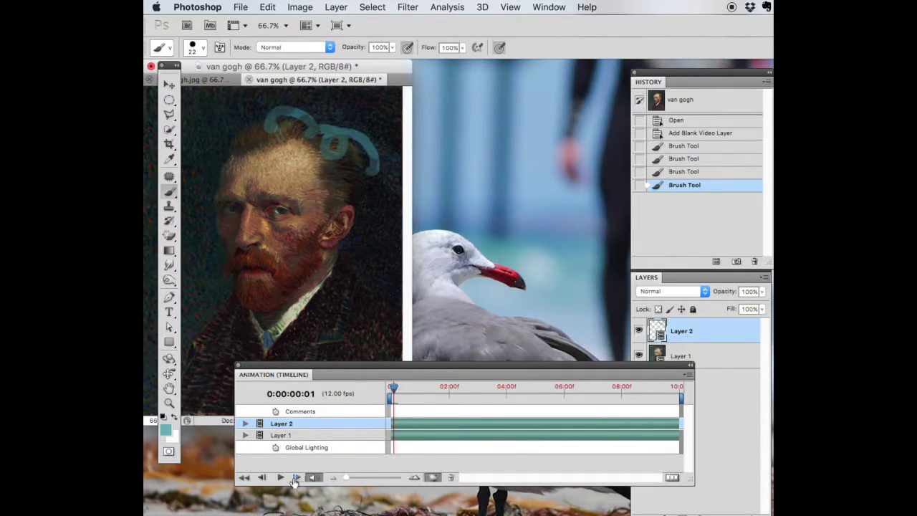
Paint further spiral strokes on frames 2 through 5, curling down onto the cheek
click(296, 478)
mouse_move(380, 184)
mouse_down()
mouse_move(338, 136)
mouse_move(262, 119)
mouse_move(263, 128)
mouse_up()
click(297, 477)
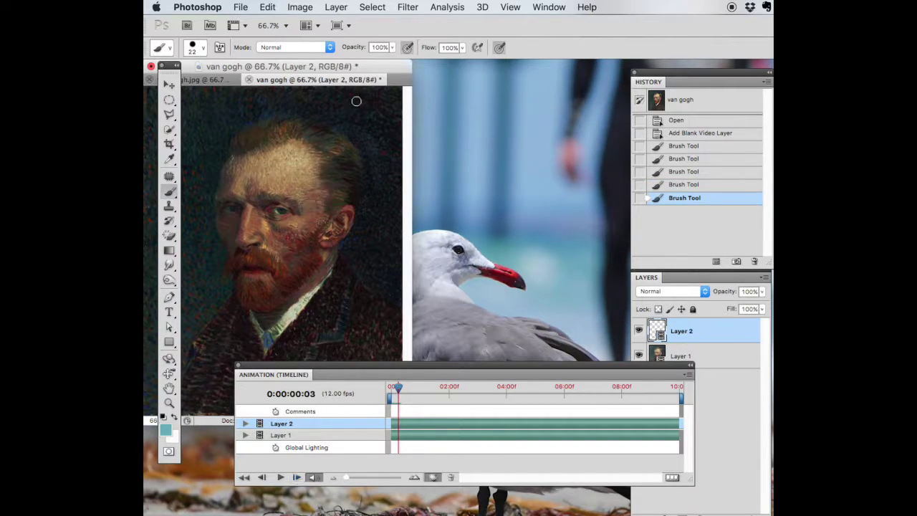
mouse_move(370, 173)
mouse_down()
mouse_move(254, 164)
mouse_move(220, 263)
mouse_move(229, 304)
mouse_up()
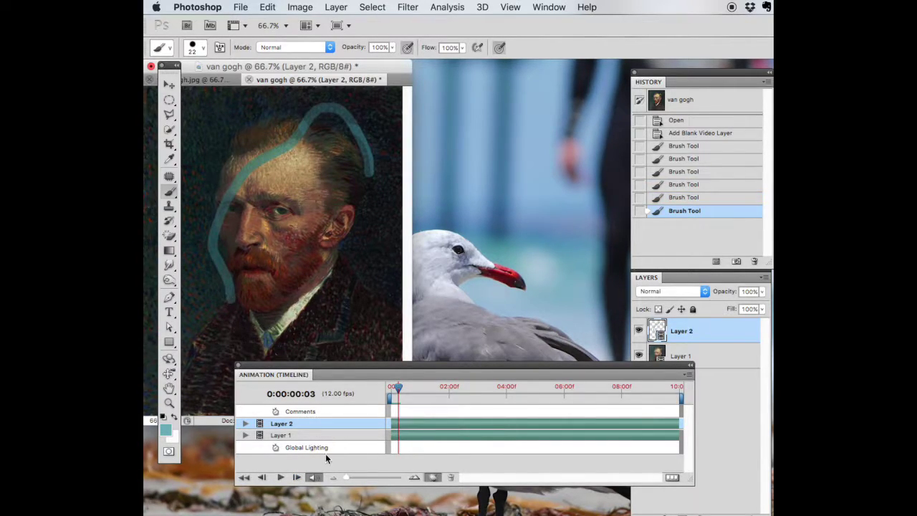
click(296, 477)
mouse_move(360, 188)
mouse_down()
mouse_move(291, 139)
mouse_move(252, 171)
mouse_move(211, 241)
mouse_move(219, 292)
mouse_up()
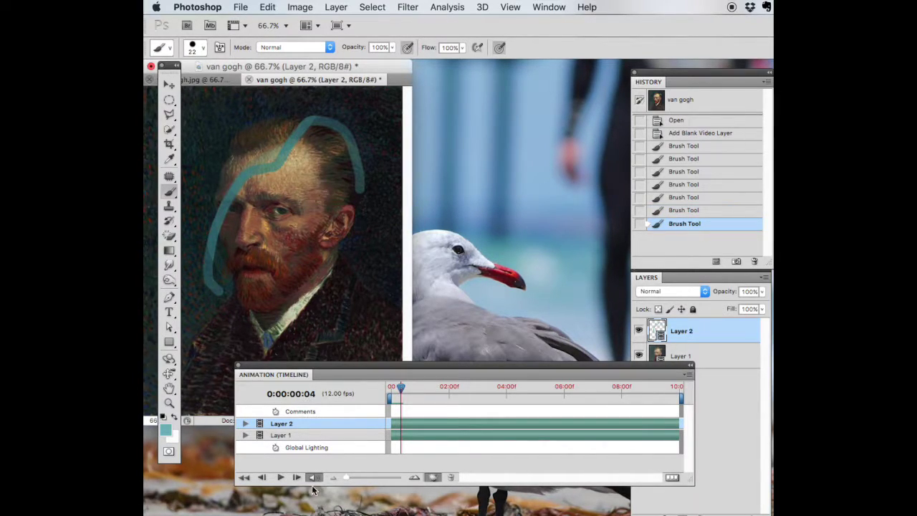
click(297, 477)
mouse_move(365, 189)
mouse_down()
mouse_move(334, 157)
mouse_move(238, 186)
mouse_move(235, 216)
mouse_move(296, 249)
mouse_up()
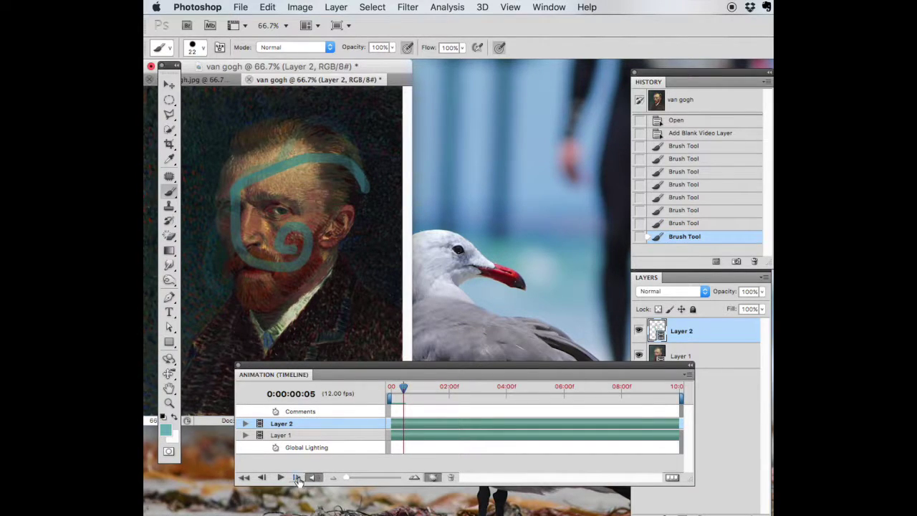
click(296, 477)
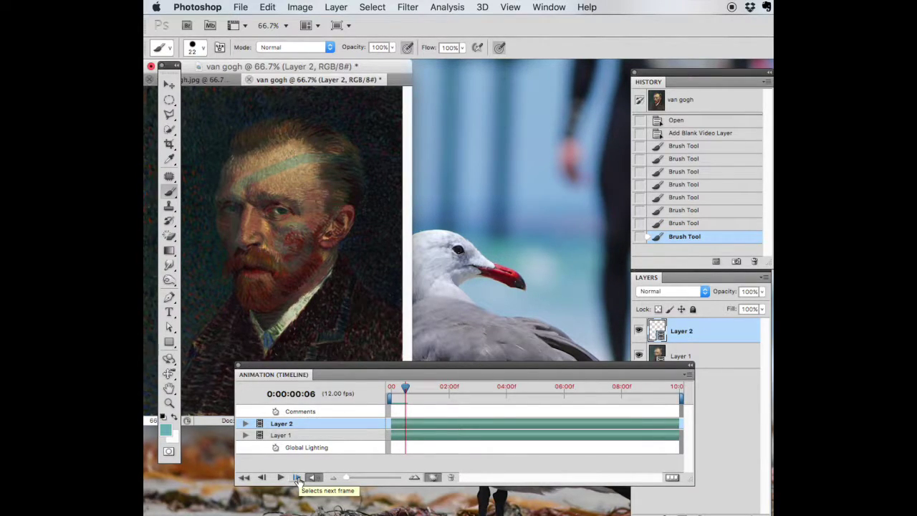
Trim the work area to frames 0–6 and preview the shortened animation
drag(405, 386, 377, 392)
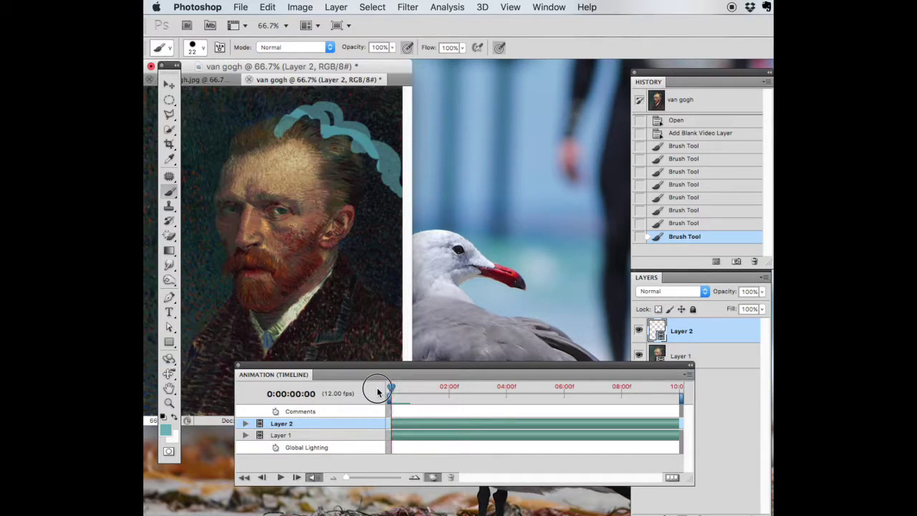
click(280, 477)
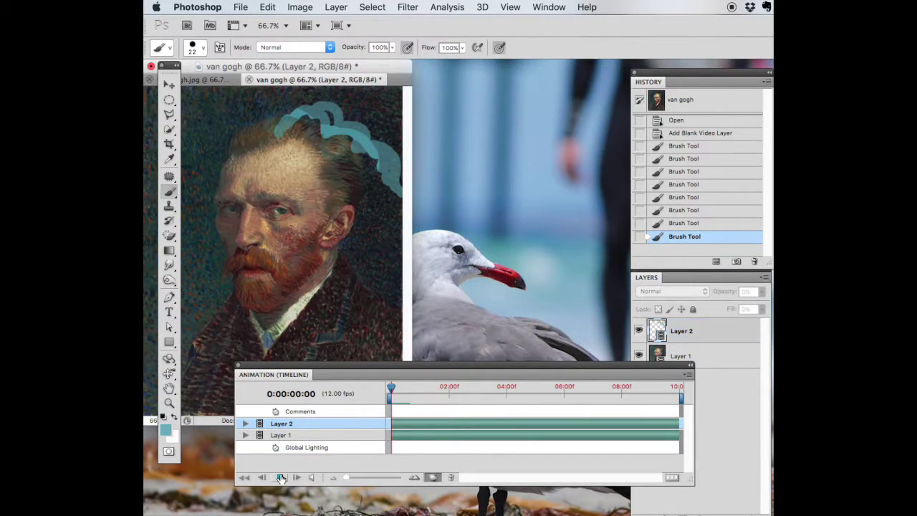
click(280, 477)
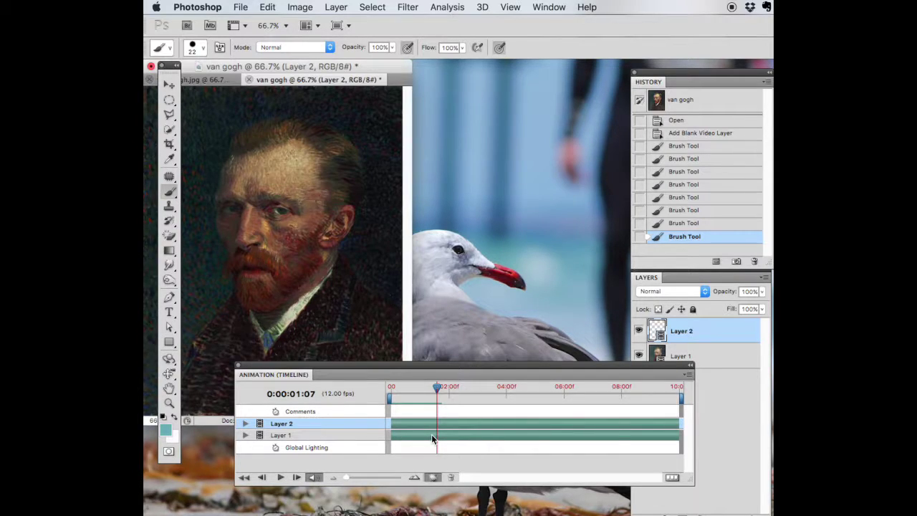
drag(681, 398, 409, 399)
click(391, 387)
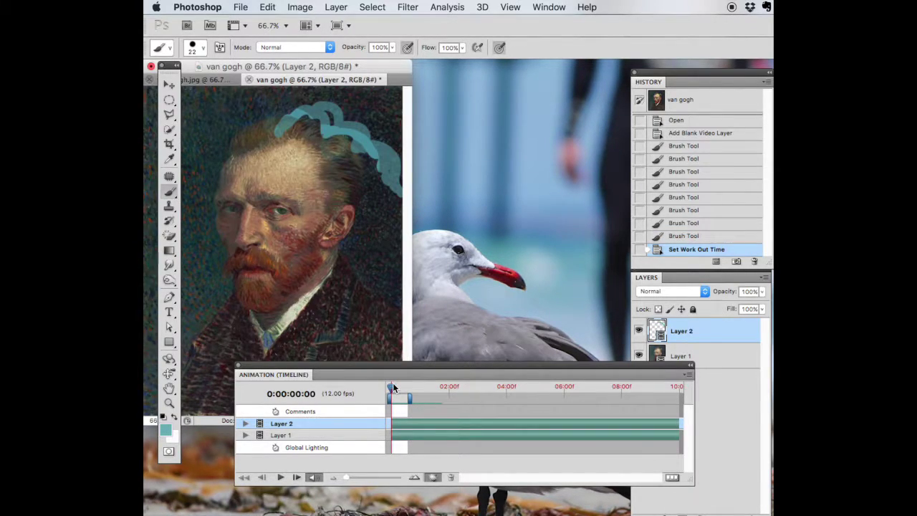
key(space)
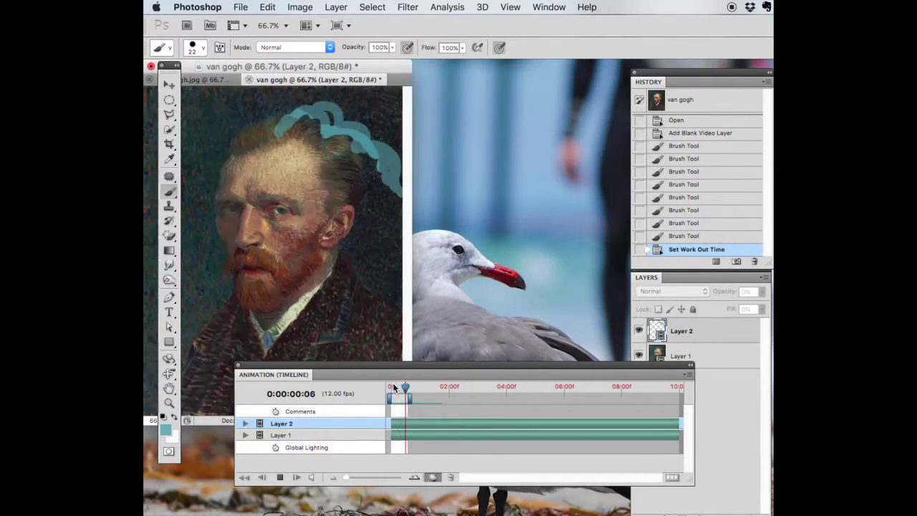
key(space)
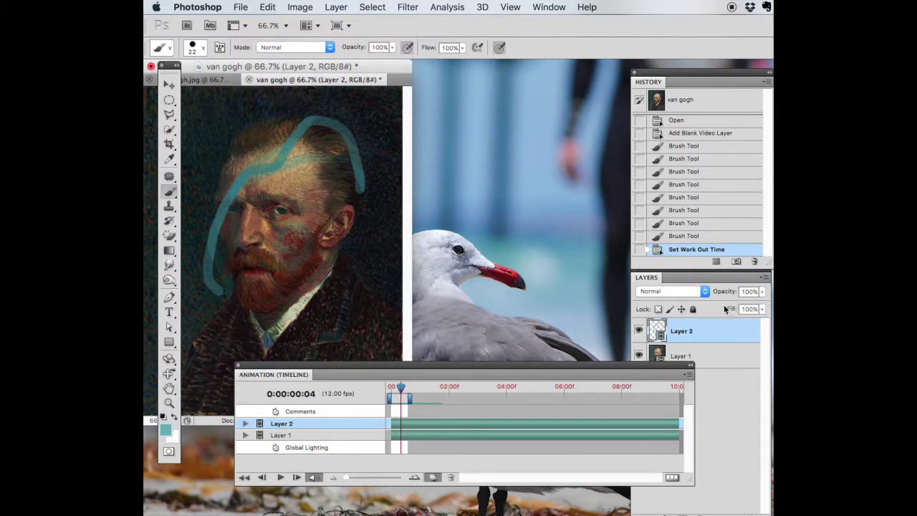
Bring up the Render Video dialog from File > Export
click(240, 6)
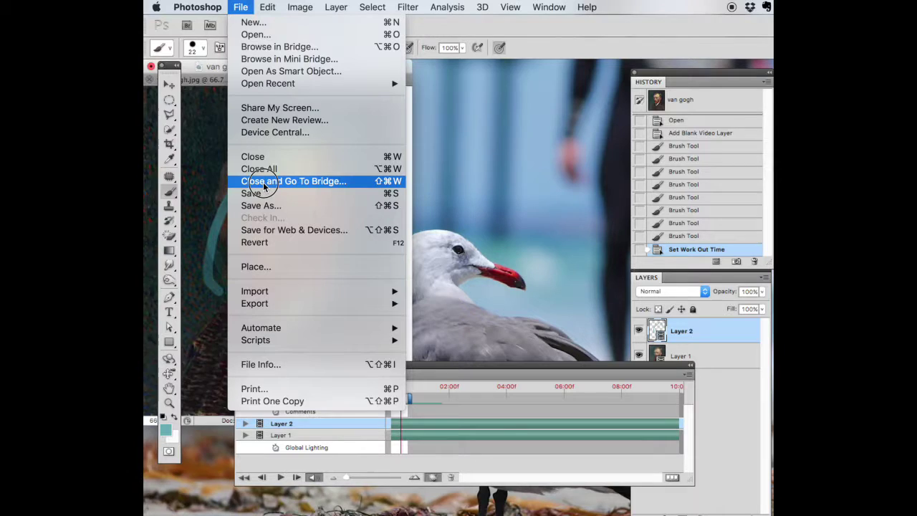
mouse_move(294, 306)
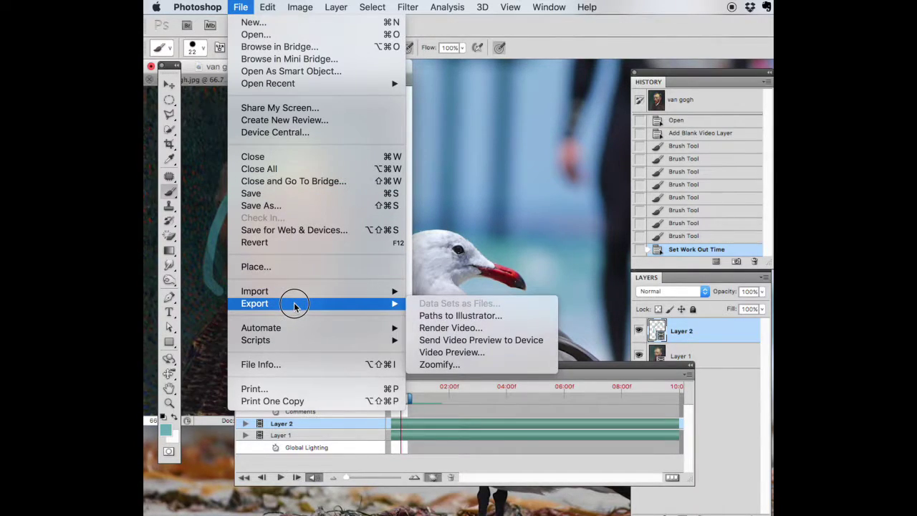
click(431, 327)
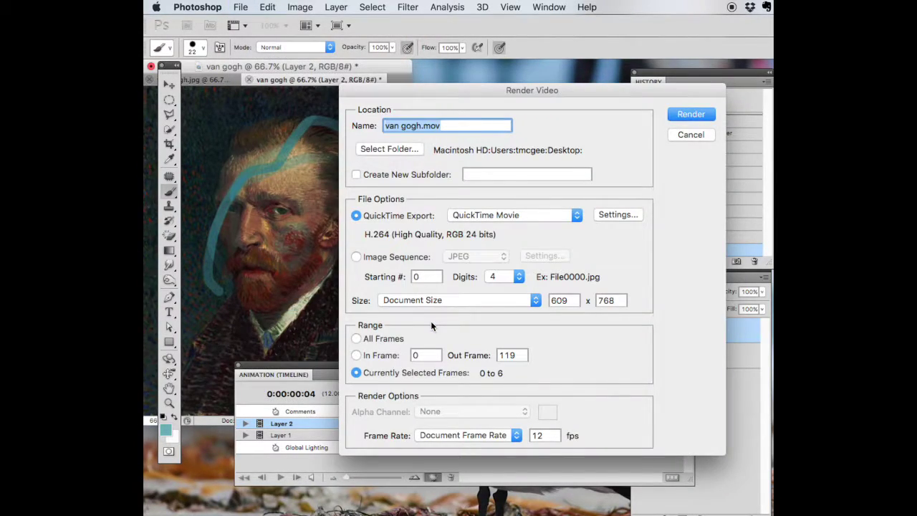
Render the movie as 'van gogh rotoscope.mov' and switch away from Photoshop
click(422, 125)
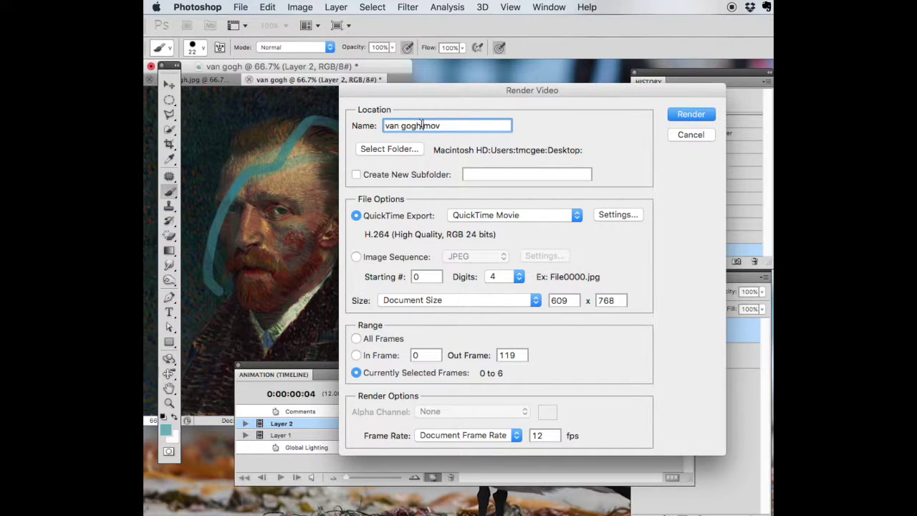
text(rotoscope)
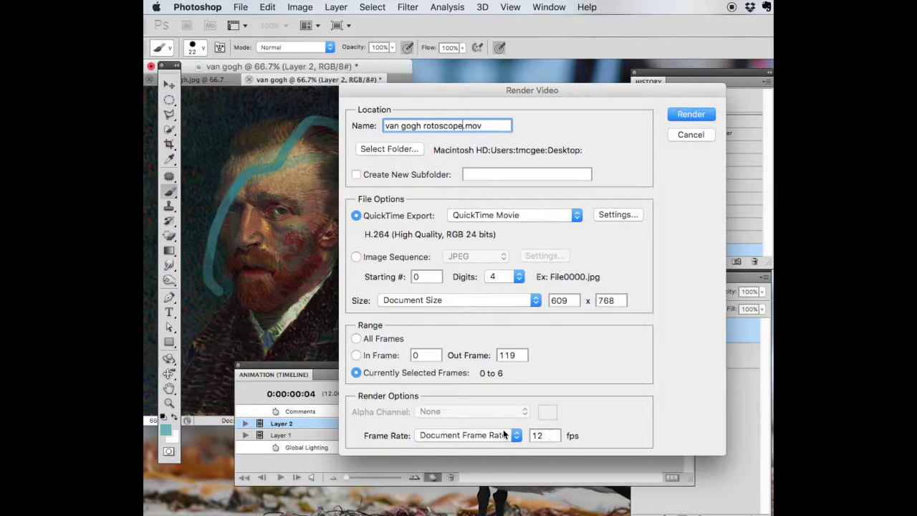
click(686, 114)
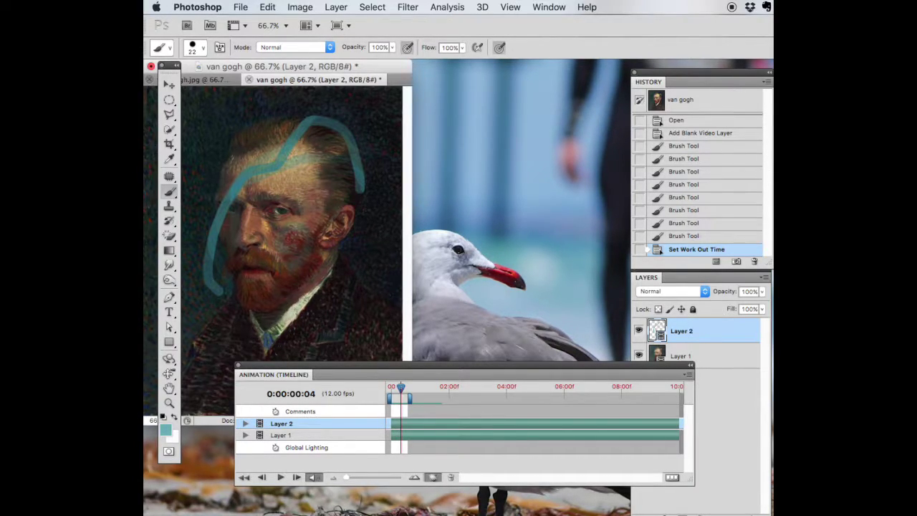
key(super+Tab)
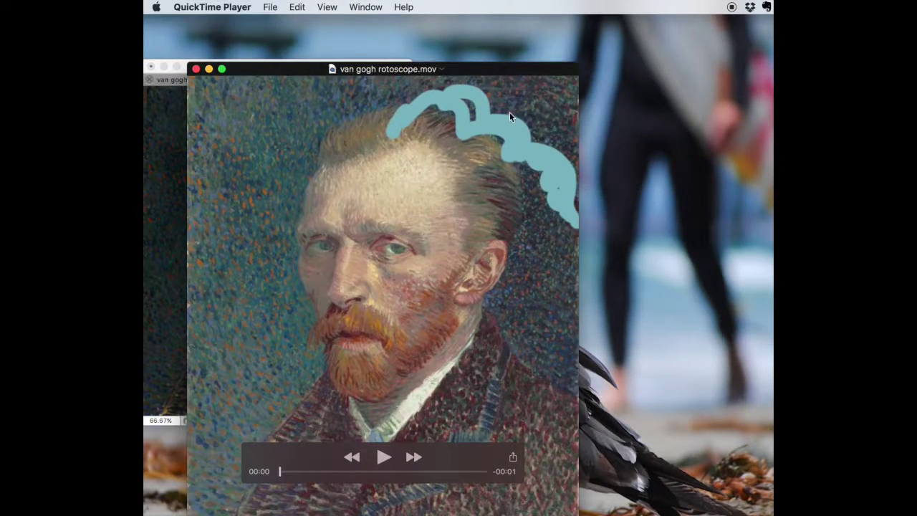
Play van gogh rotoscope.mov, rewind it to the start, and play it again
click(382, 459)
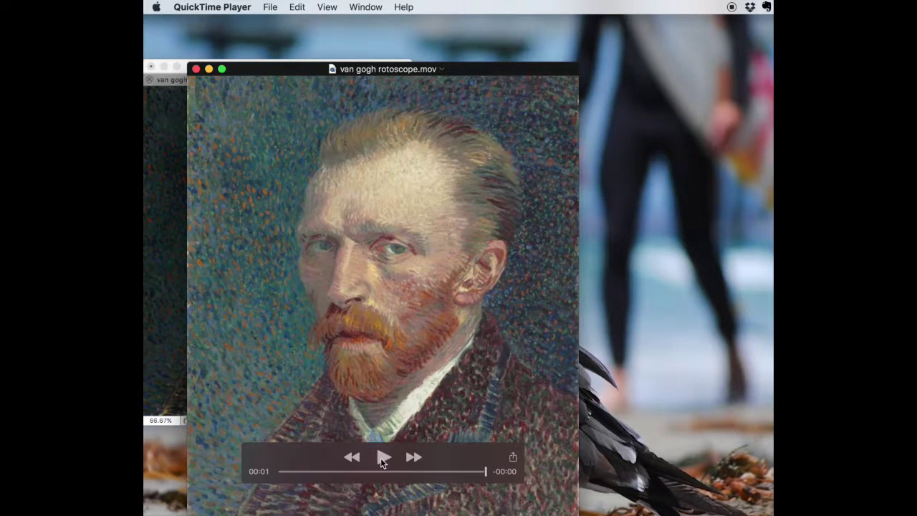
drag(485, 472, 281, 477)
click(383, 458)
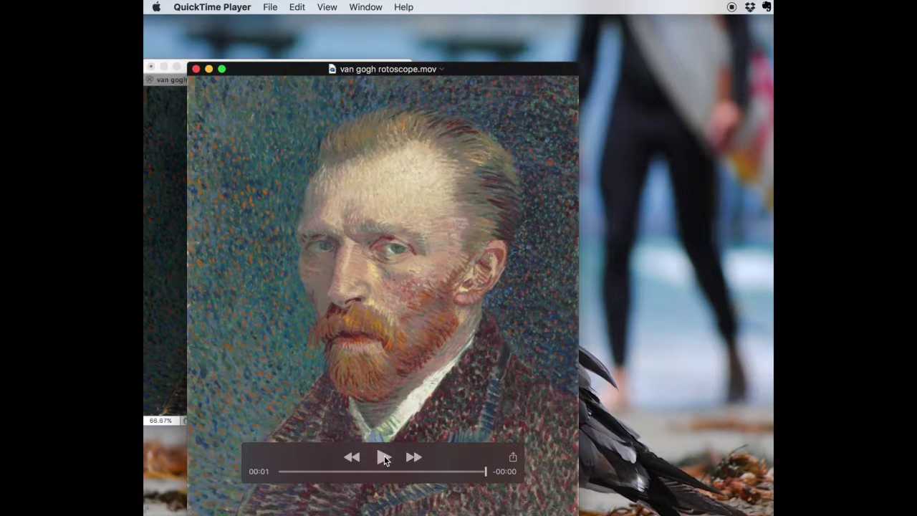